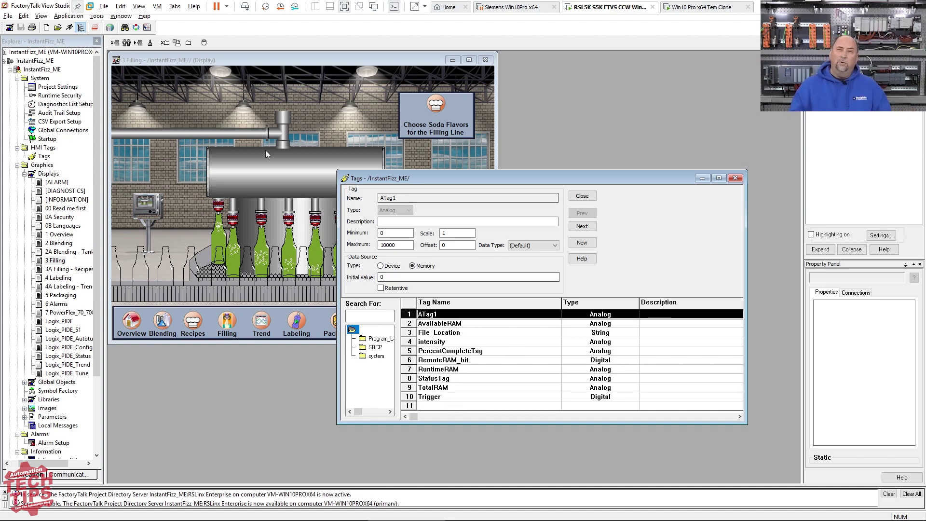
Step: Open the Tools menu in FactoryTalk View Studio
click(97, 17)
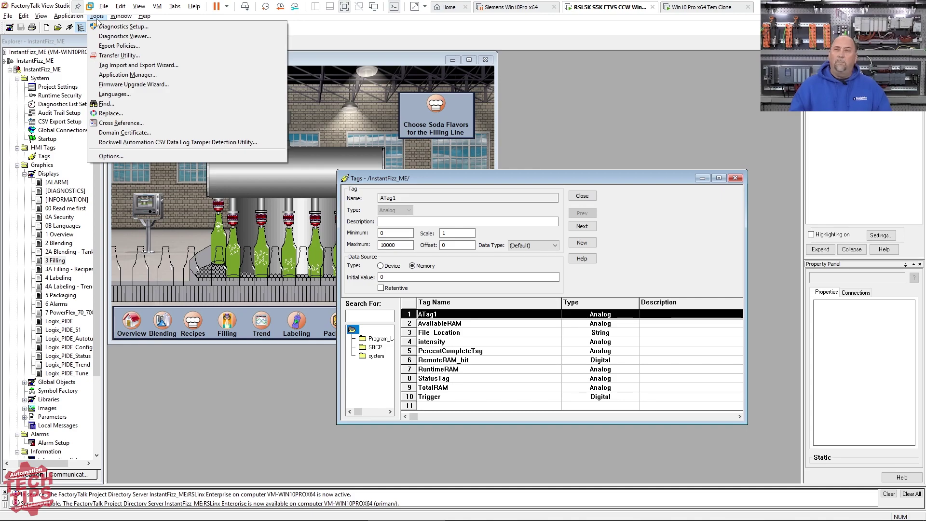
Step: Start a CSV tag export in the Tag Import and Export Wizard with InstantFizz_ME.med as source
click(127, 66)
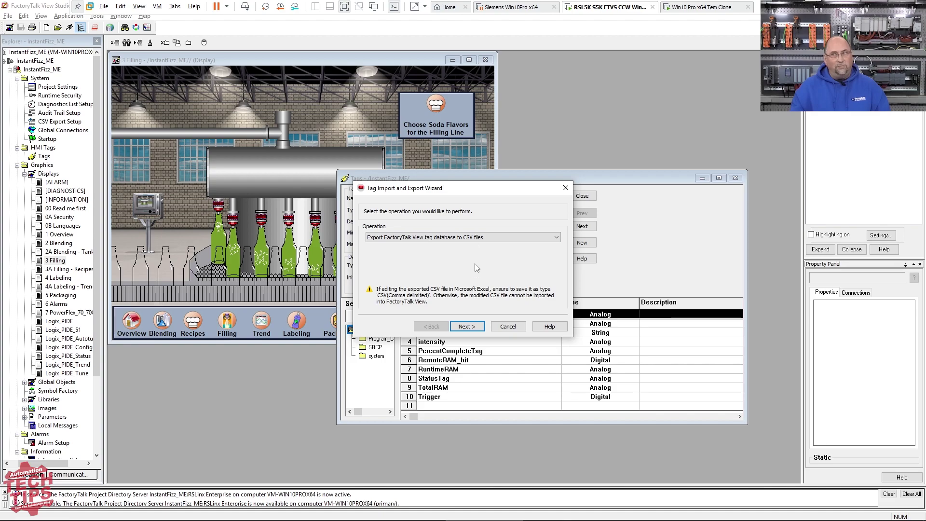
click(467, 327)
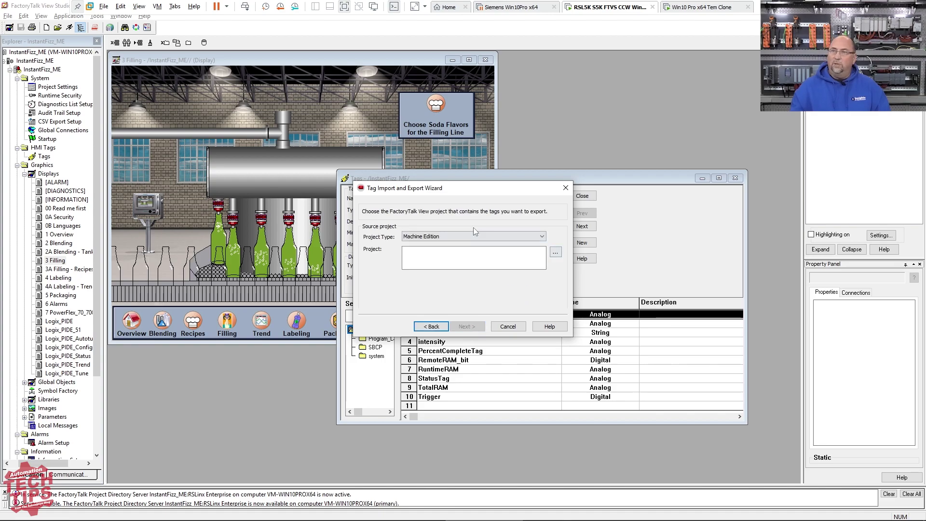
click(559, 253)
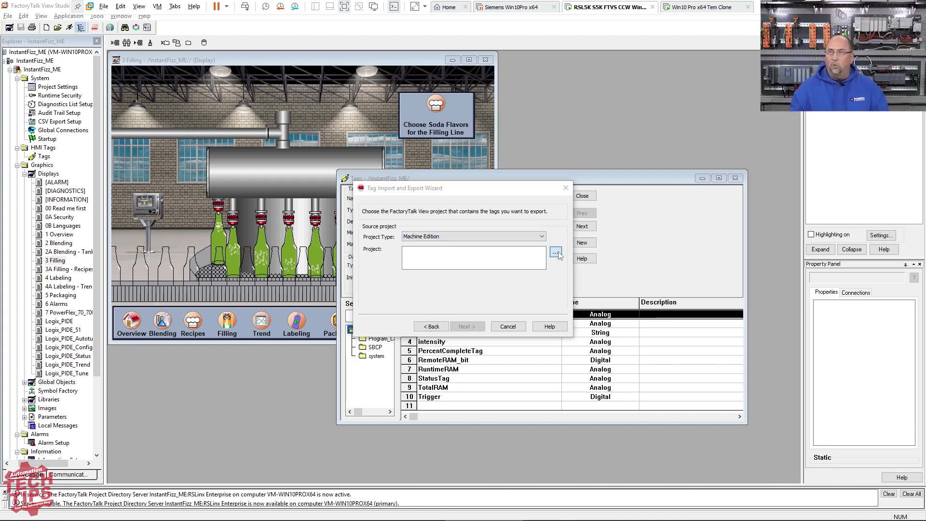
double_click(440, 215)
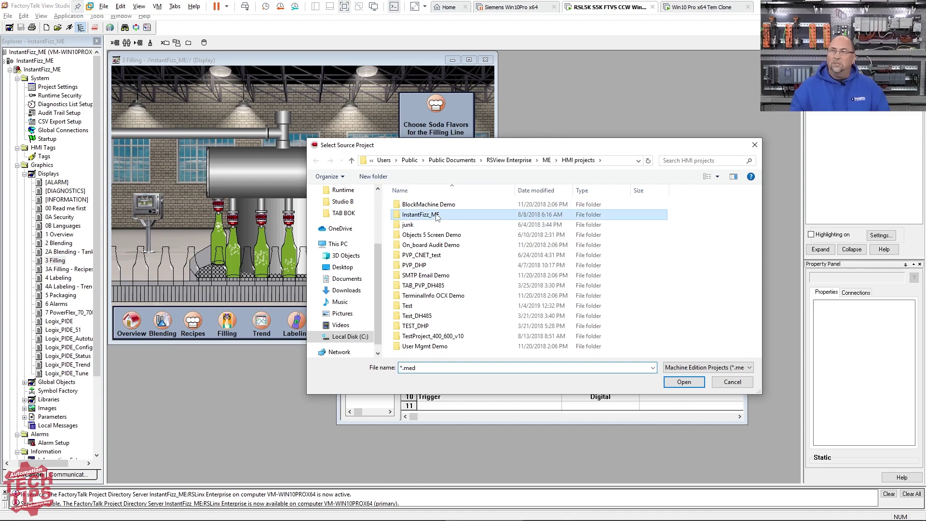
scroll(509, 318, down, 2)
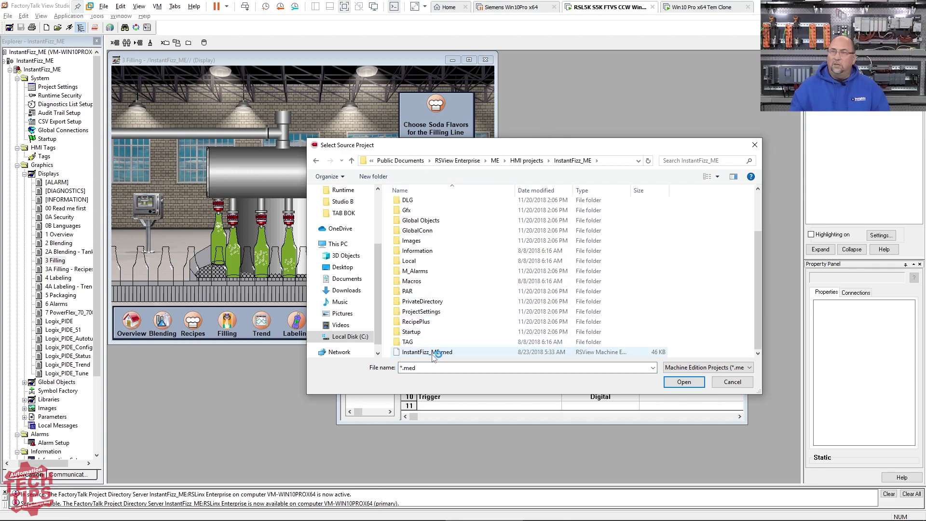
double_click(411, 354)
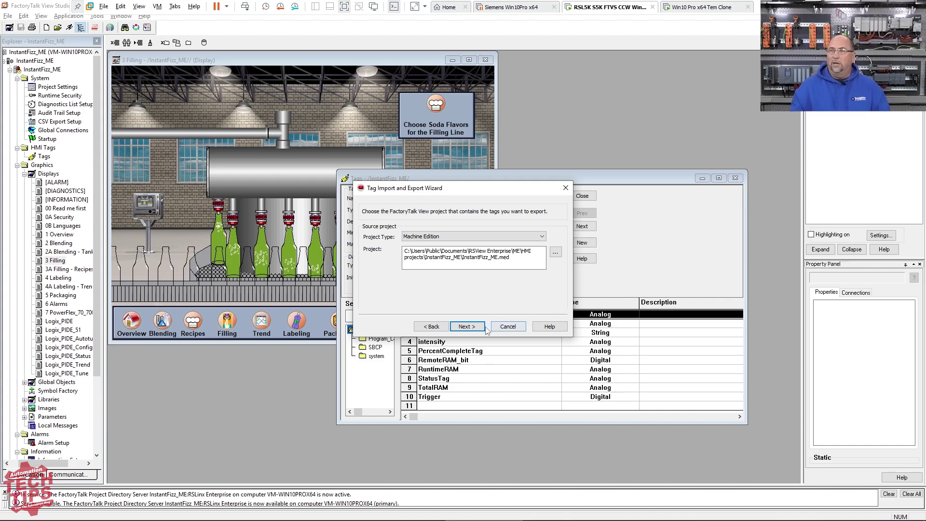
click(467, 328)
Step: Set the export destination to Desktop\export2.csv, then bring export.csv in Notepad forward
click(556, 237)
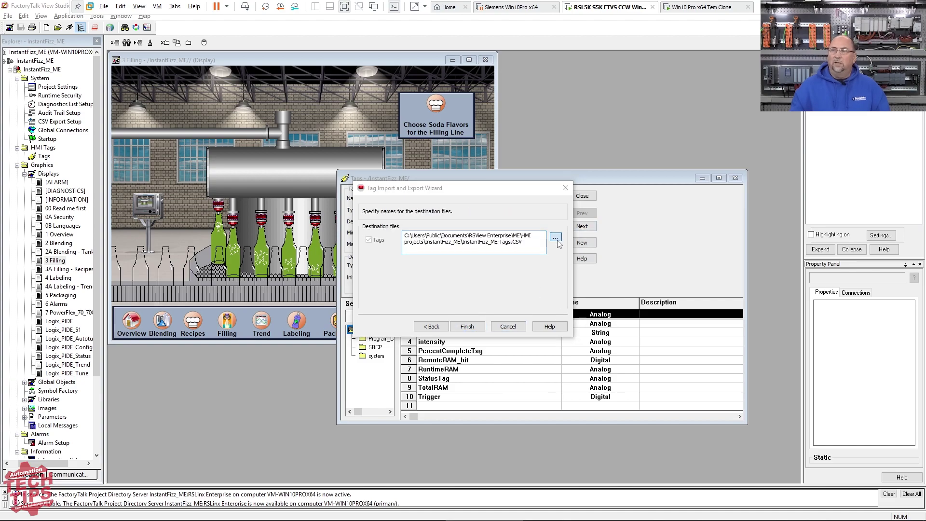
scroll(377, 247, up, 3)
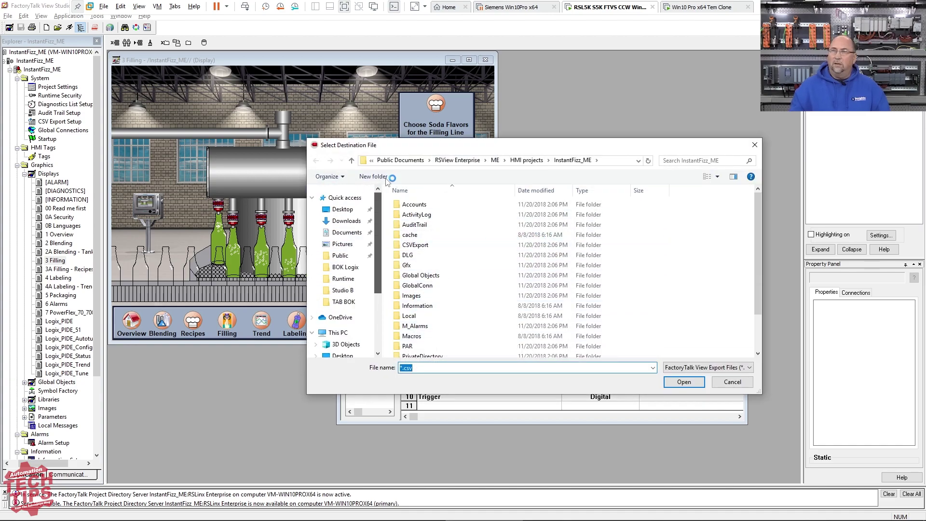
click(336, 213)
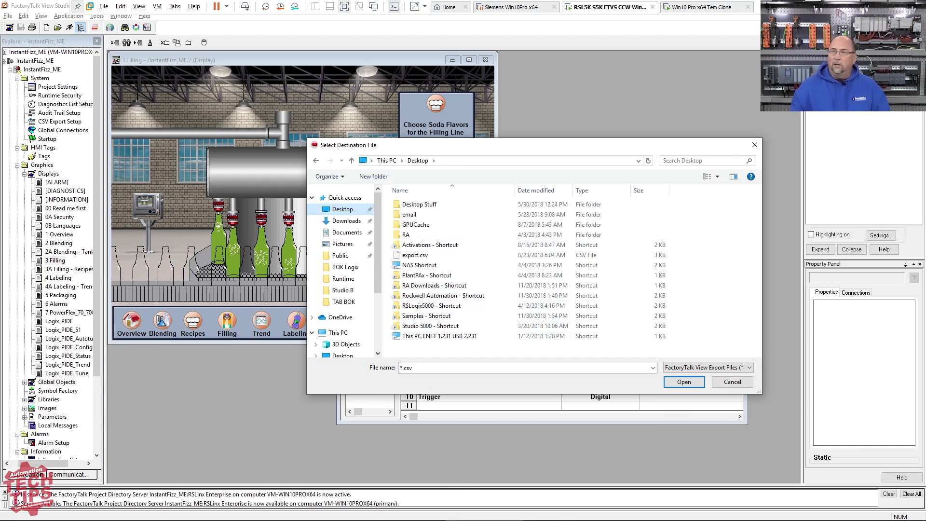
click(400, 368)
text(e)
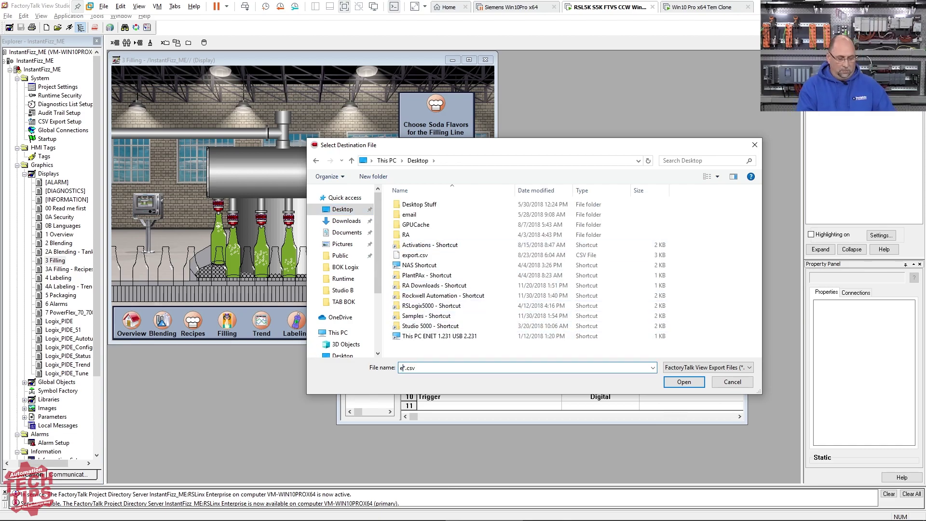
text(xport2)
key(Delete)
key(Return)
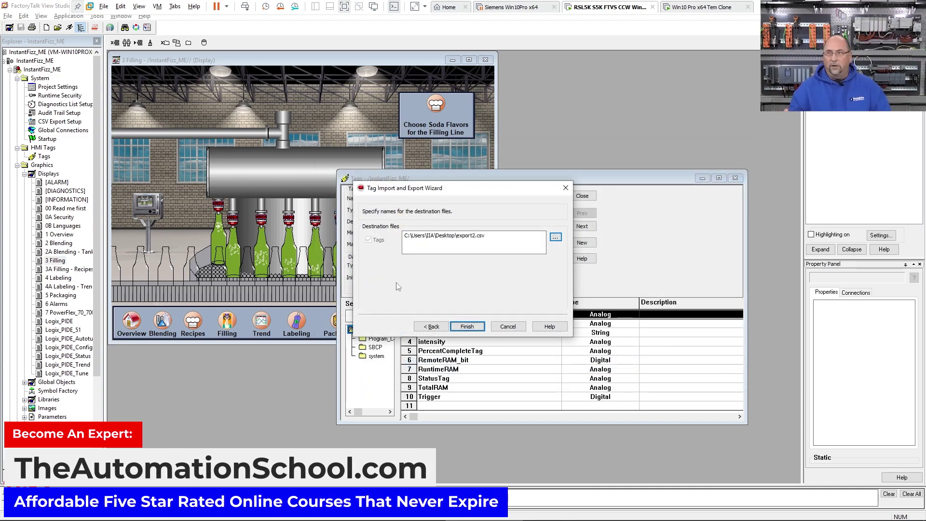
key(alt+Tab)
key(Tab)
key(Tab)
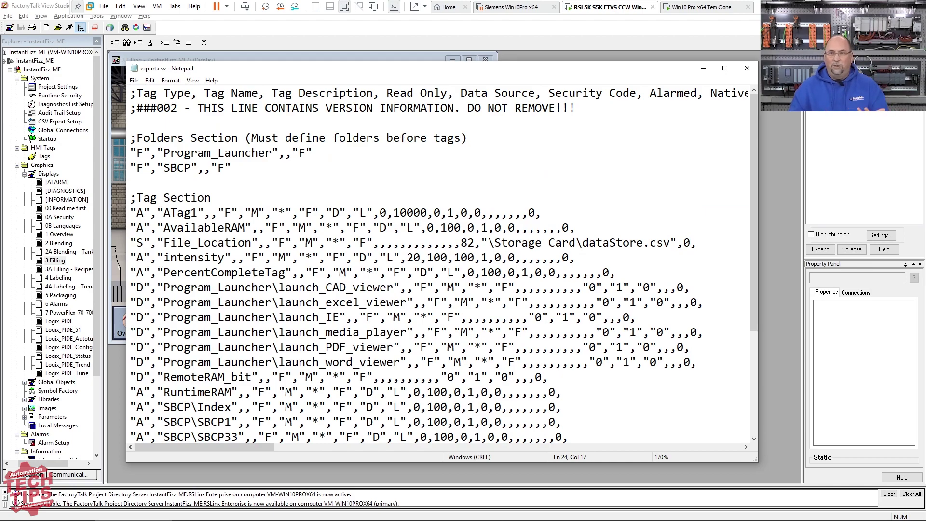
Step: Highlight the launch_word_viewer and RuntimeRAM lines in the Tag Section of export.csv
scroll(439, 265, down, 2)
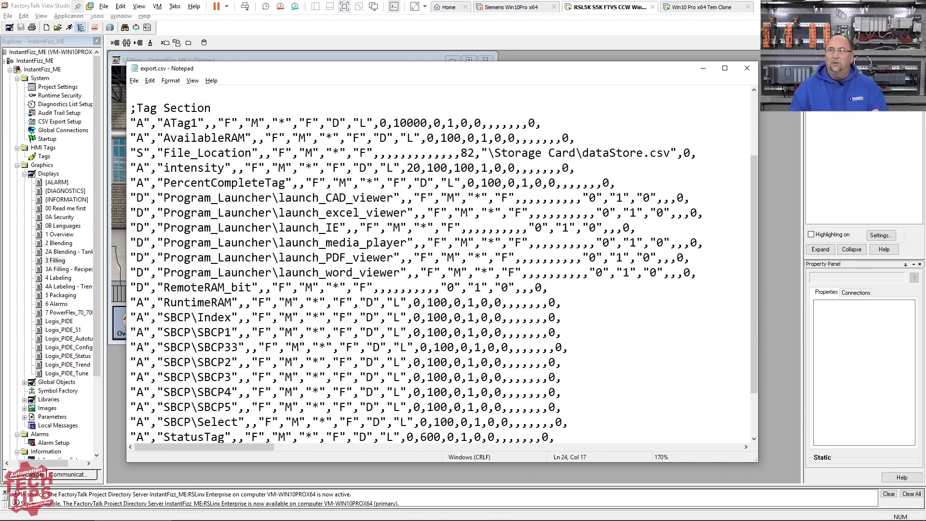
drag(697, 272, 131, 272)
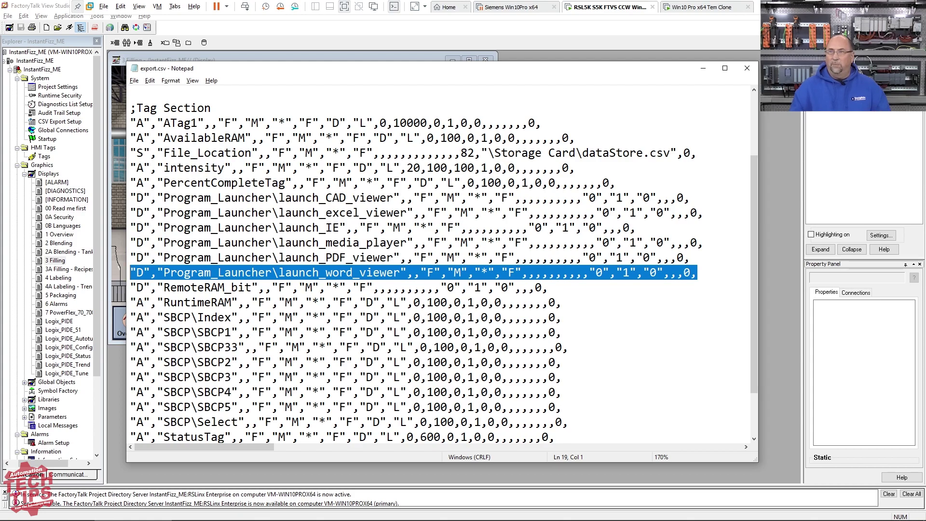
drag(560, 302, 130, 302)
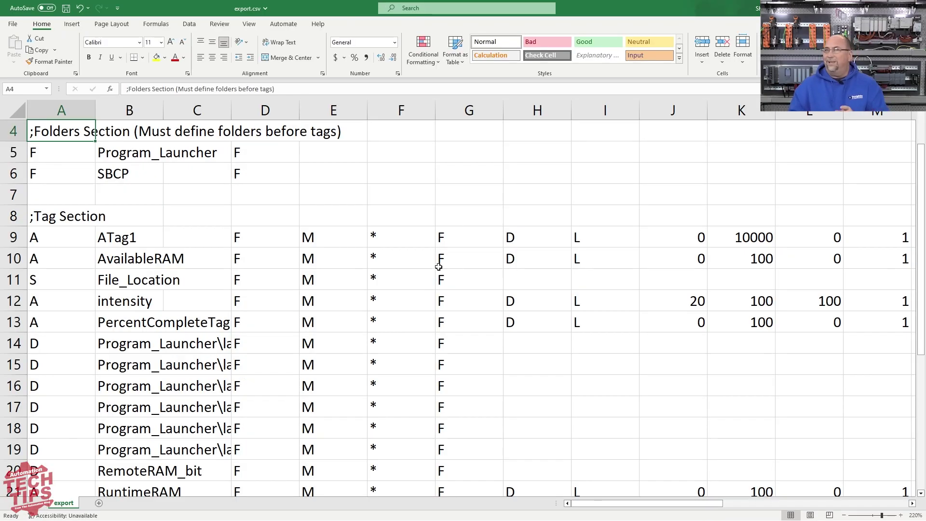
scroll(438, 267, down, 2)
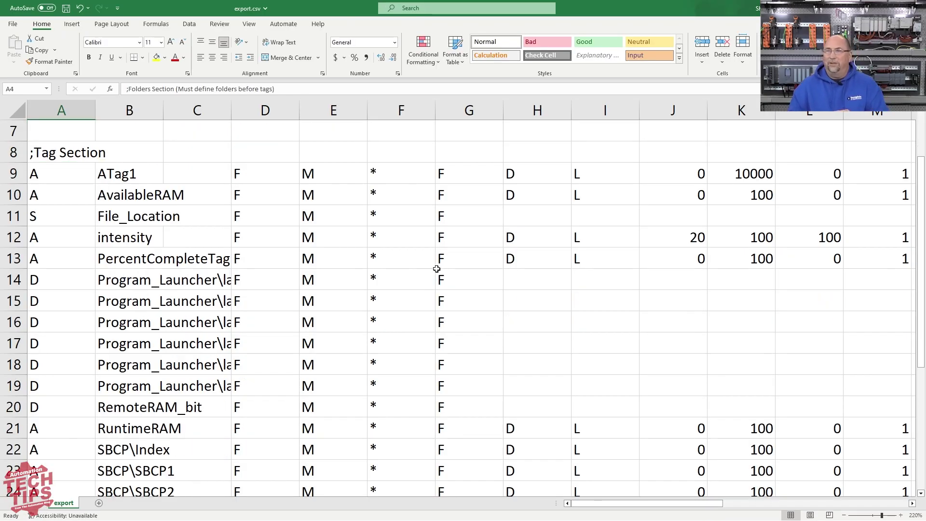
click(73, 341)
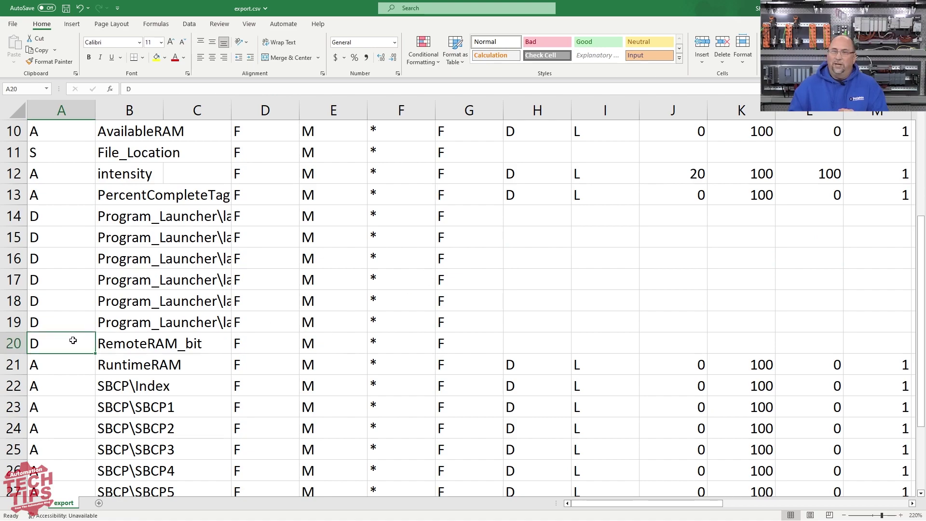
click(74, 361)
key(Right)
key(Right)
key(Right)
key(Right)
key(Right)
key(Right)
key(Right)
key(Right)
key(Right)
key(Right)
key(Right)
key(Right)
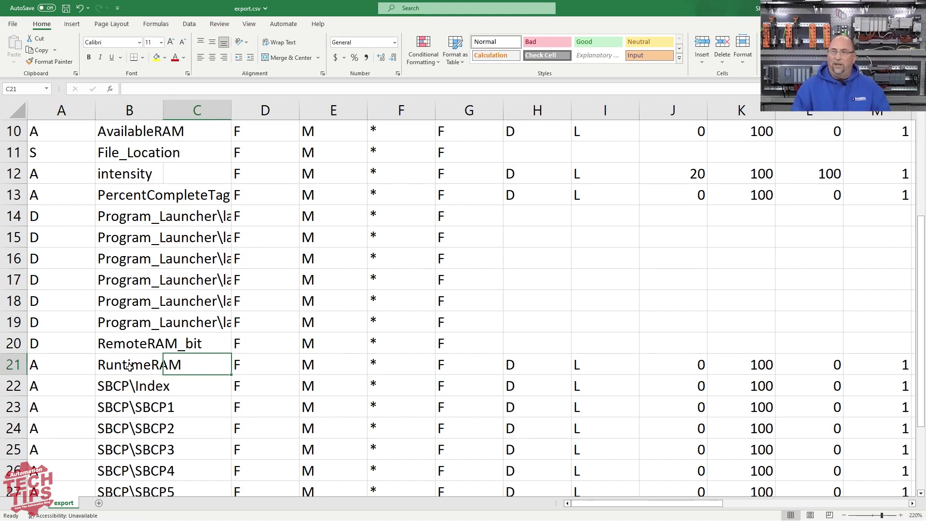
key(Right)
key(Right)
key(Right)
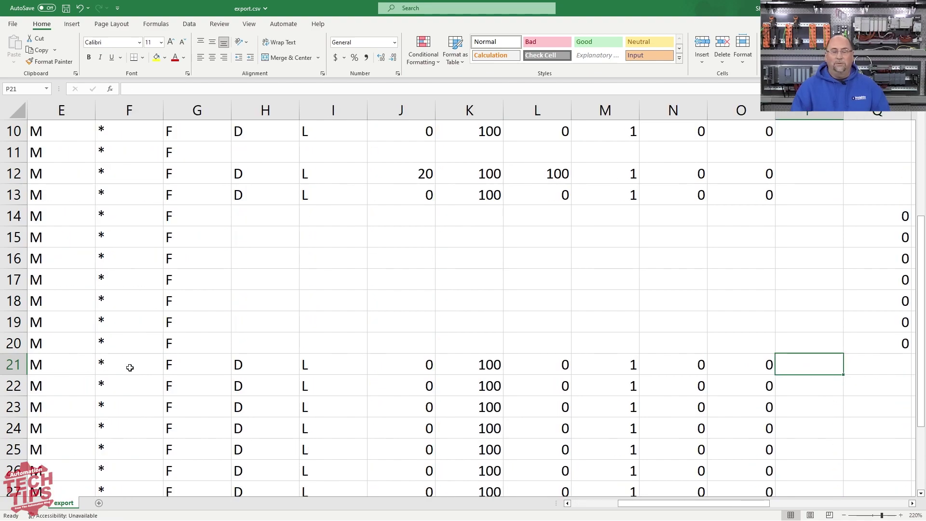
key(Right)
key(Right)
key(Right)
key(Right)
key(Right)
key(Right)
key(Right)
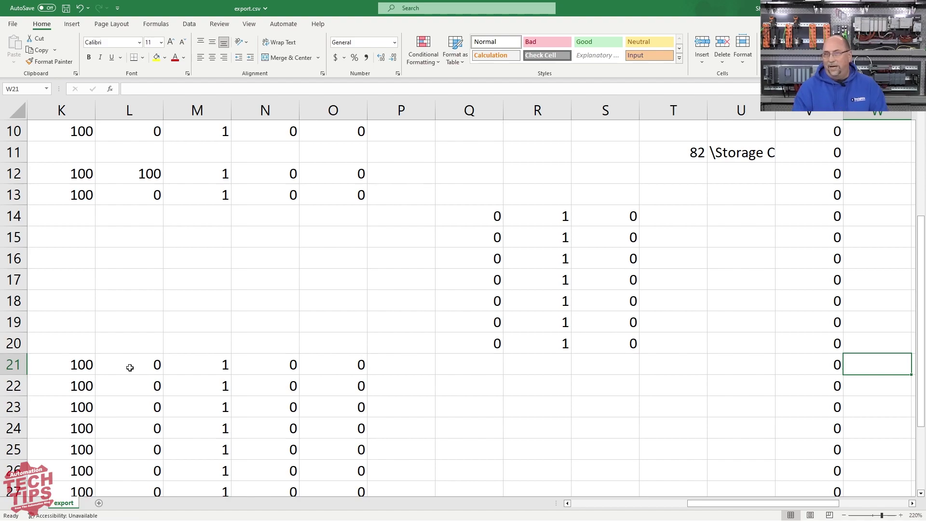
drag(488, 212, 802, 430)
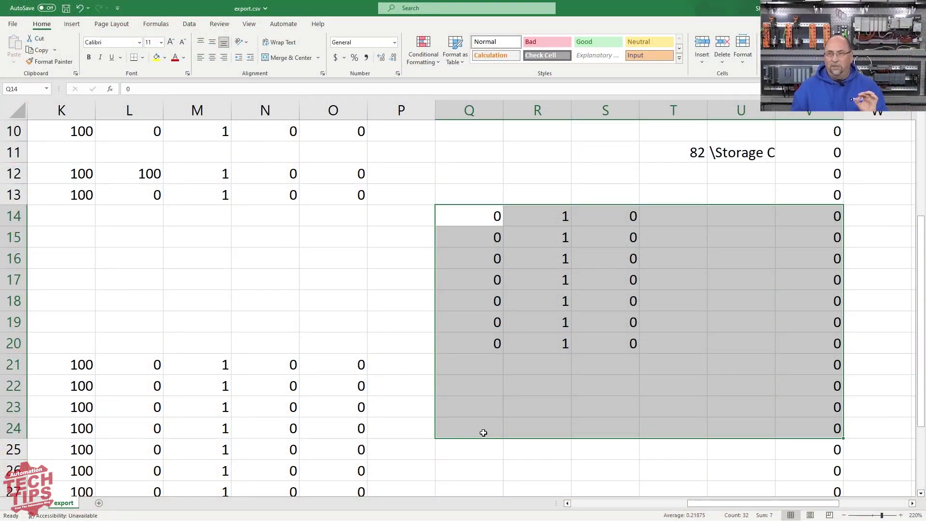
Step: Select the File_Location, AvailableRAM, ATag1 and ;Tag Section rows in the Excel sheet
drag(703, 507, 484, 506)
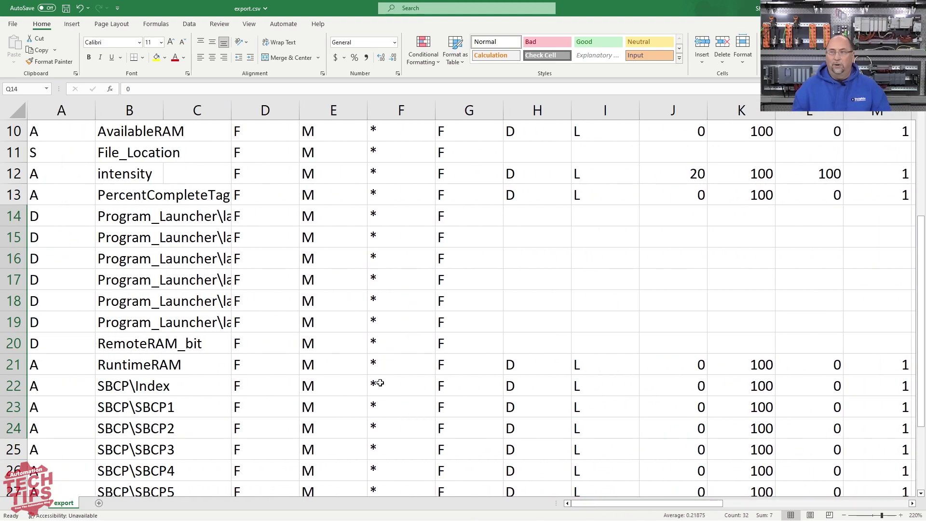
scroll(379, 381, down, 3)
scroll(380, 402, up, 4)
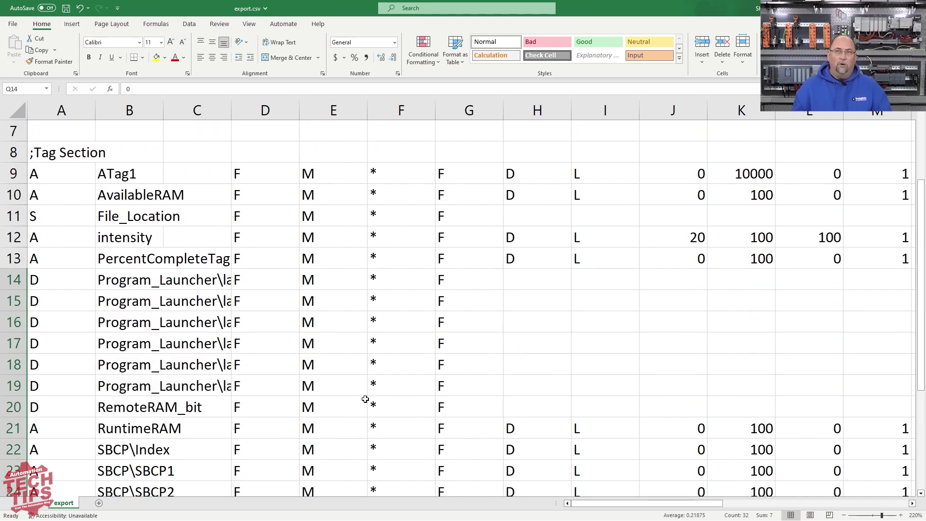
click(12, 216)
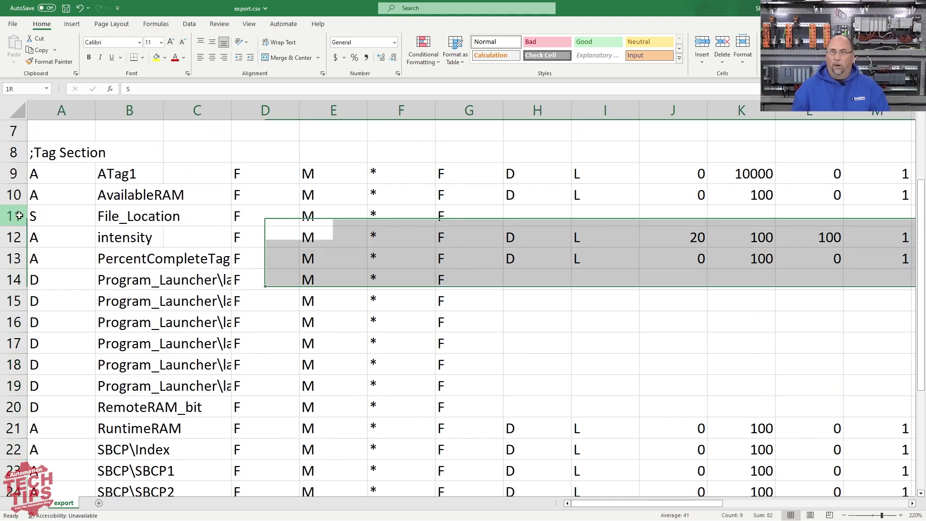
click(14, 194)
click(13, 173)
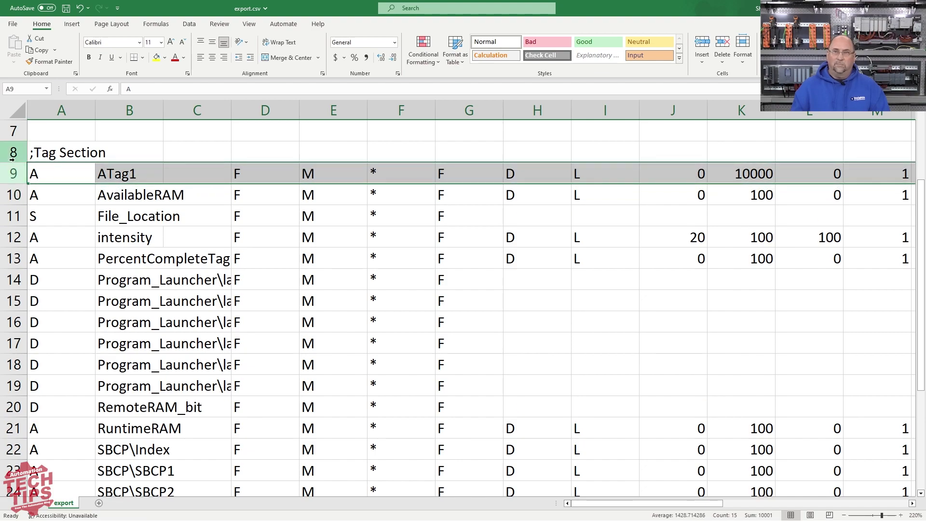
click(13, 152)
Step: Scroll through the sheet again and return to export.csv in Notepad
scroll(180, 322, up, 2)
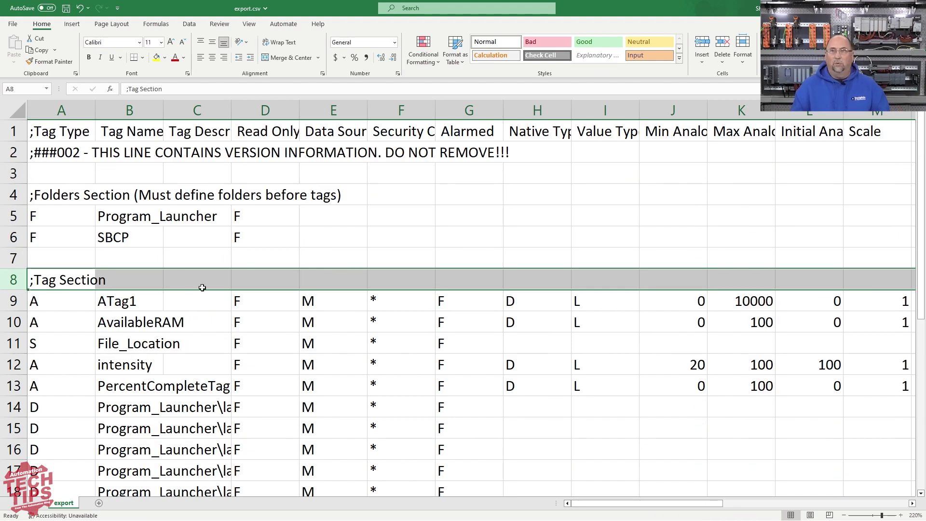
scroll(193, 284, down, 3)
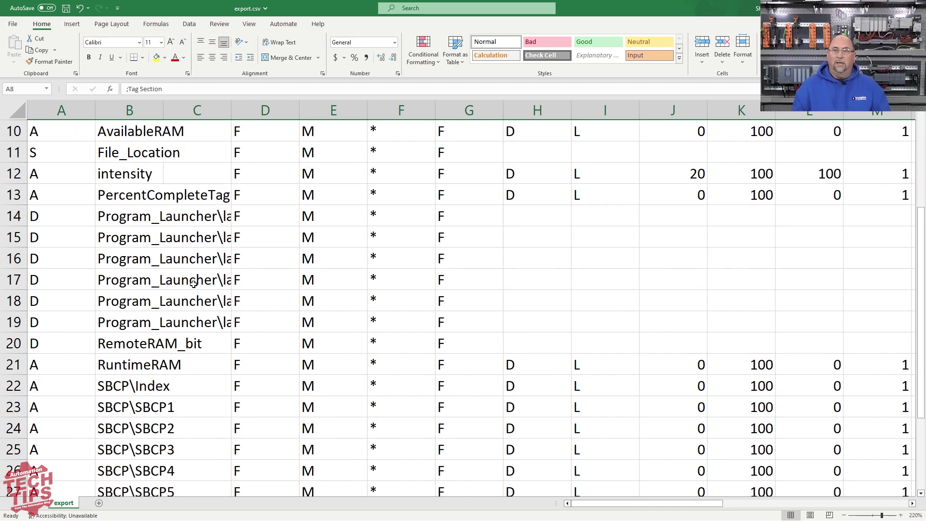
scroll(194, 284, down, 3)
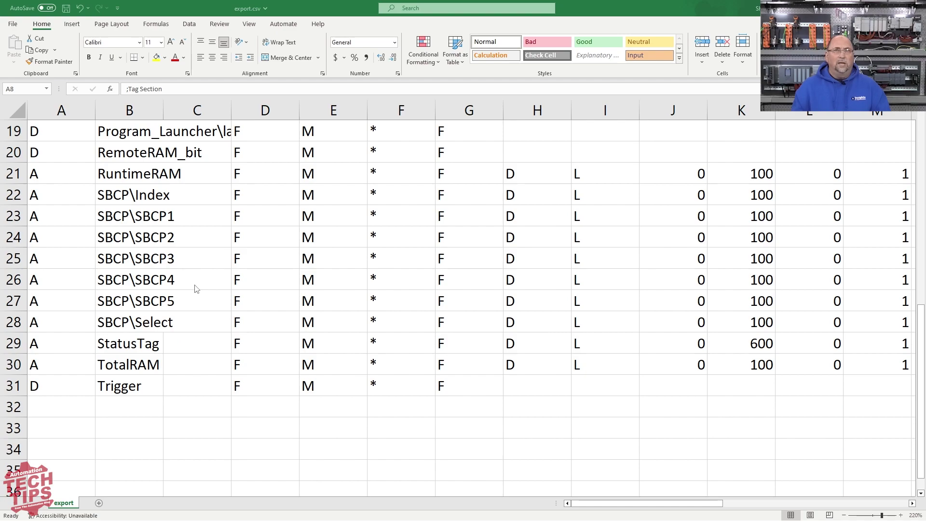
key(alt+Tab)
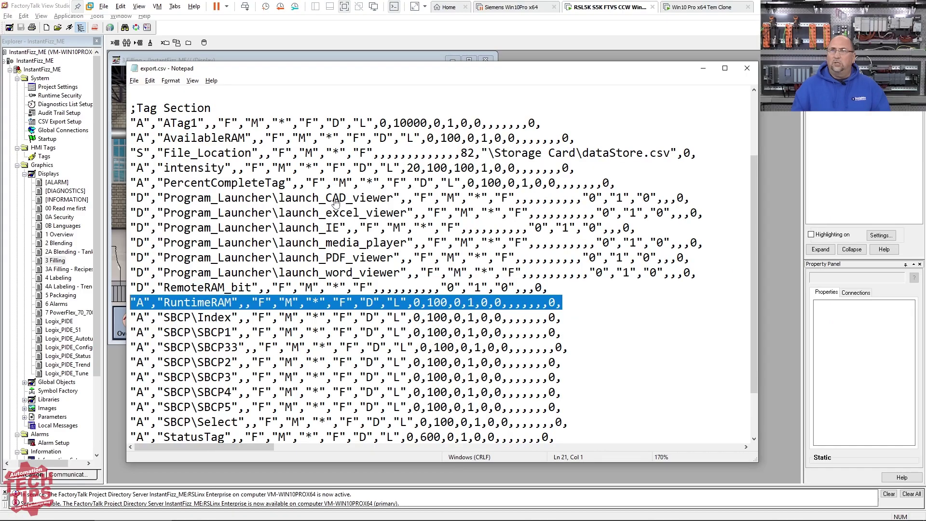
Step: Minimize Notepad, restart the Tag Import and Export Wizard, and choose Import FactoryTalk View tag CSV files
click(703, 71)
click(507, 326)
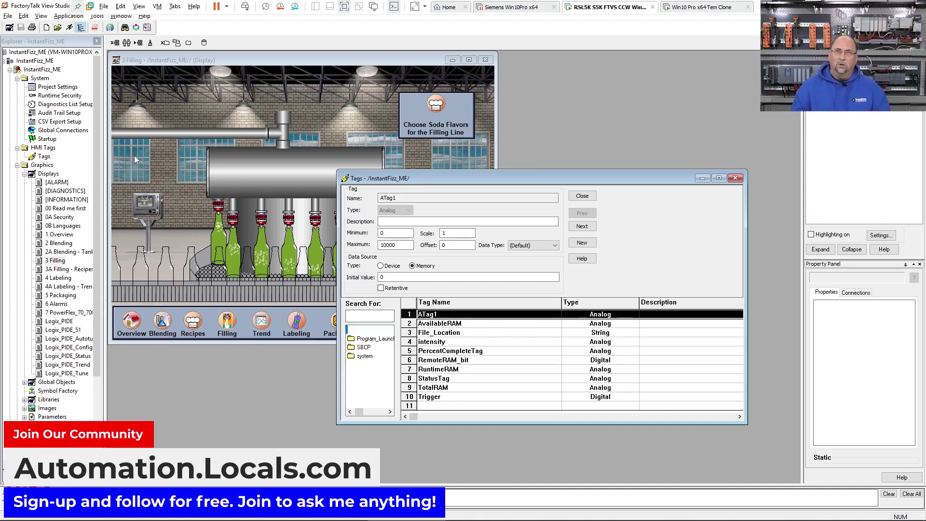
click(97, 16)
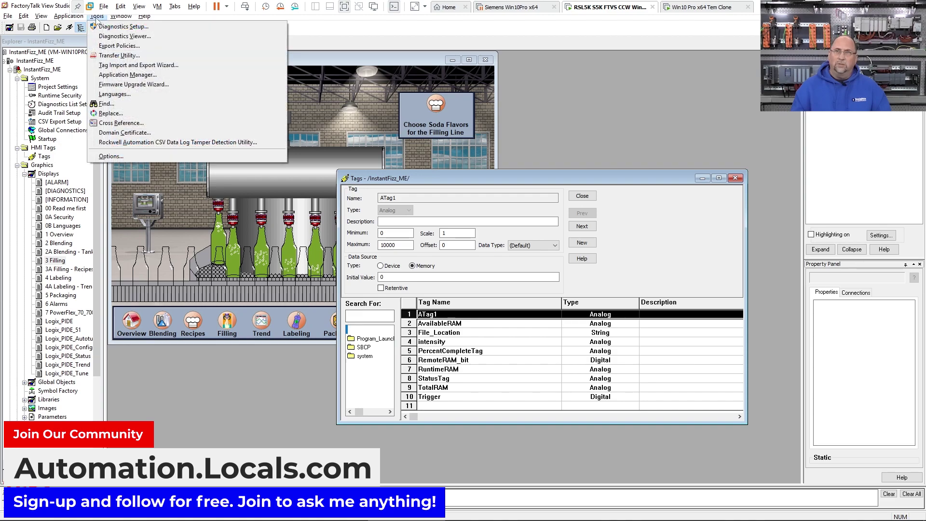
click(140, 65)
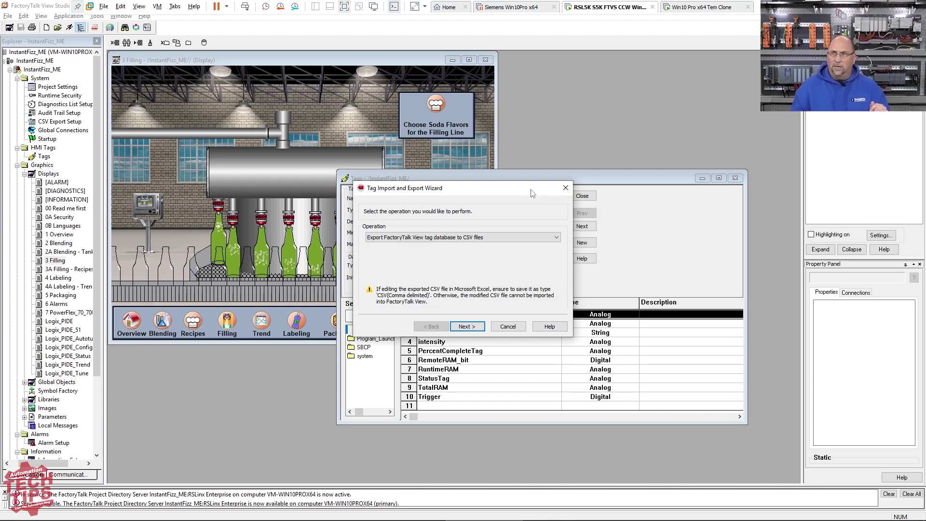
click(507, 238)
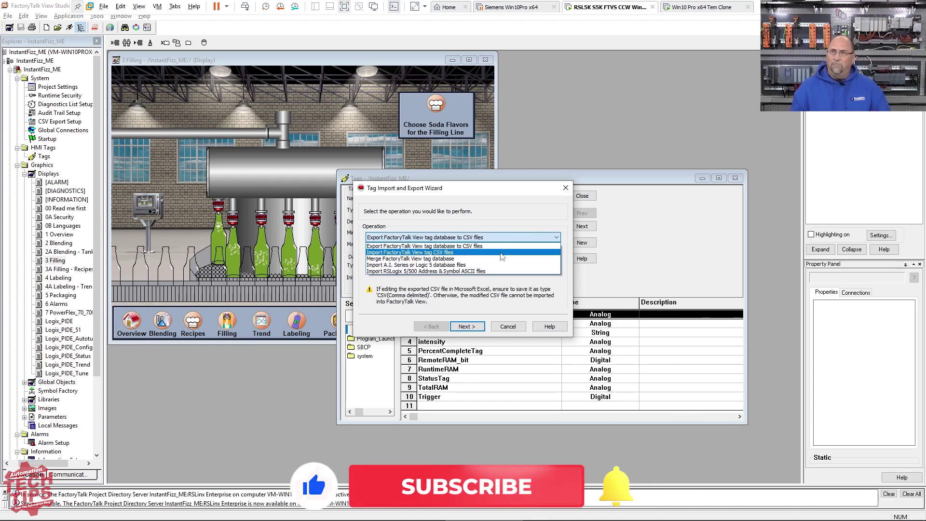
click(502, 258)
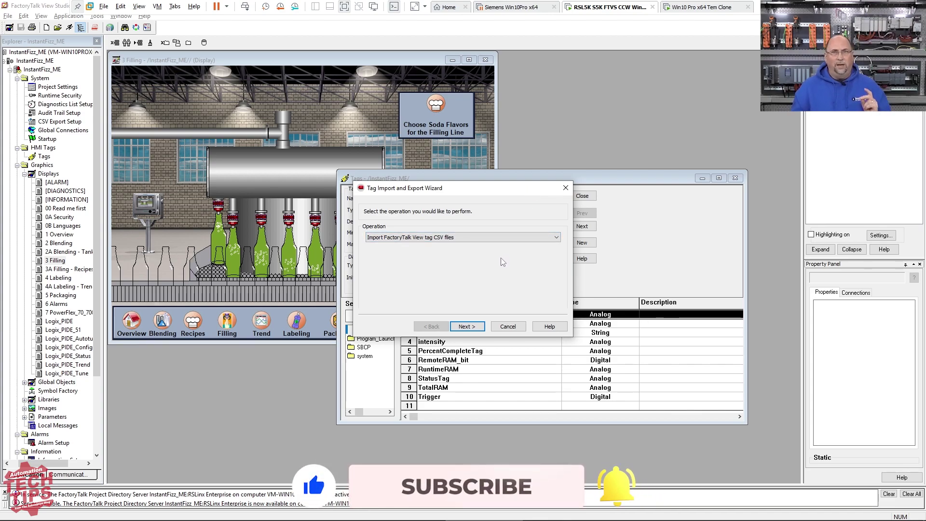